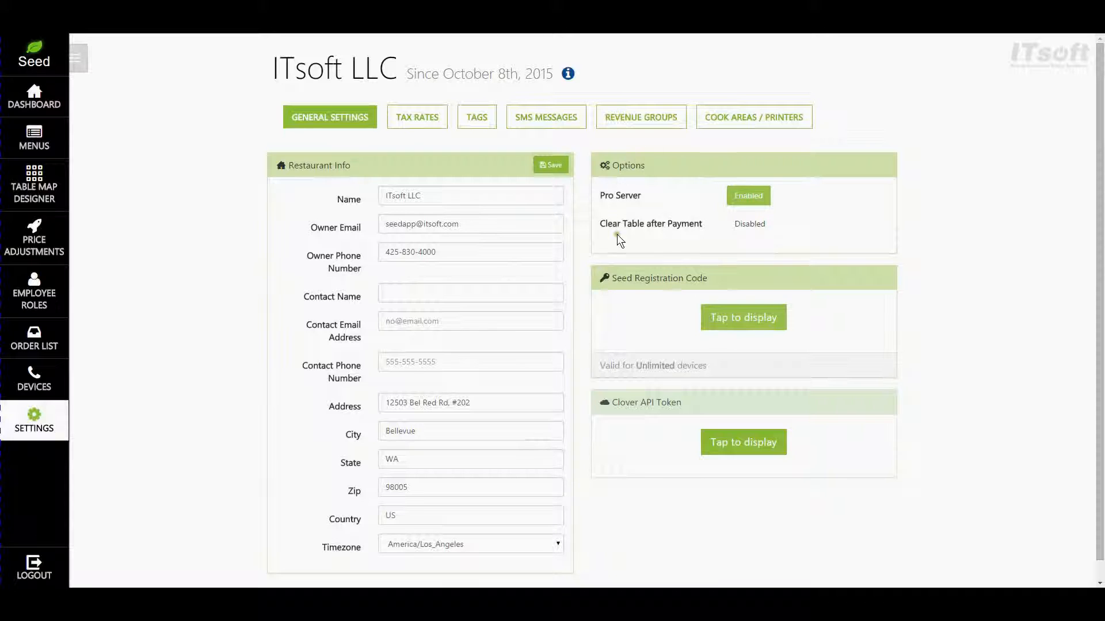
# Switch the Pro Server option off and back on, and Clear Table after Payment on and back off
pyautogui.click(762, 199)
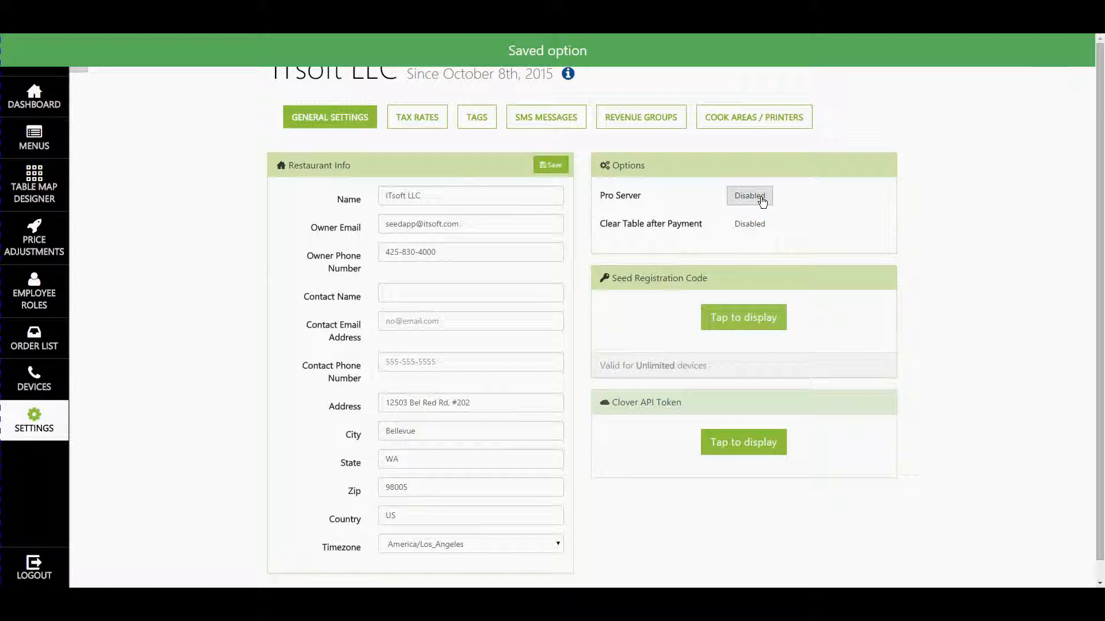
pyautogui.click(766, 199)
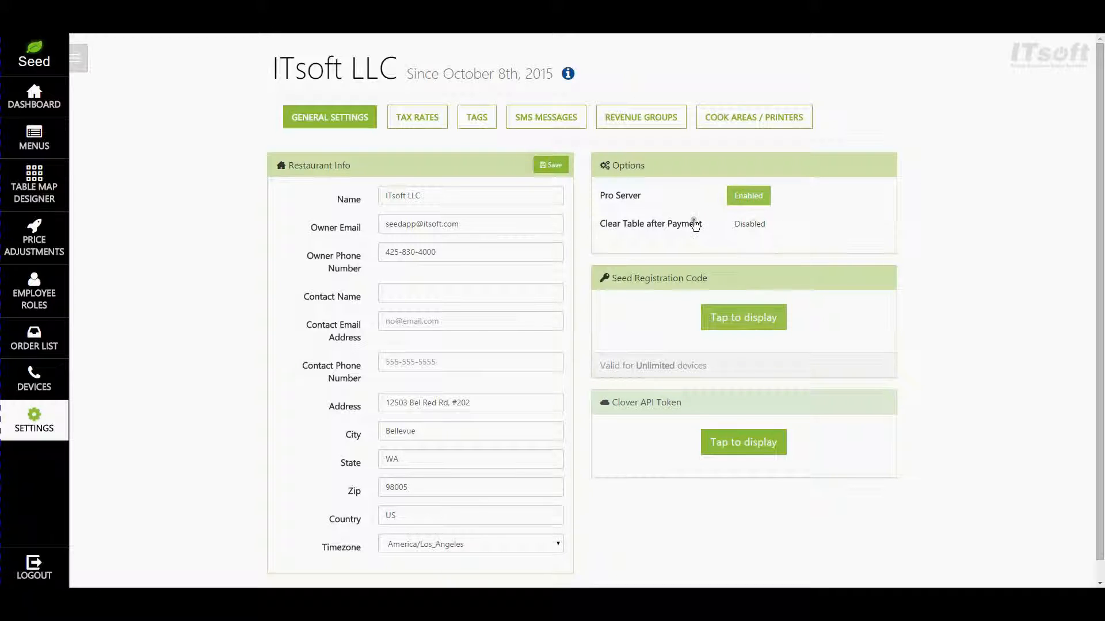
pyautogui.click(751, 227)
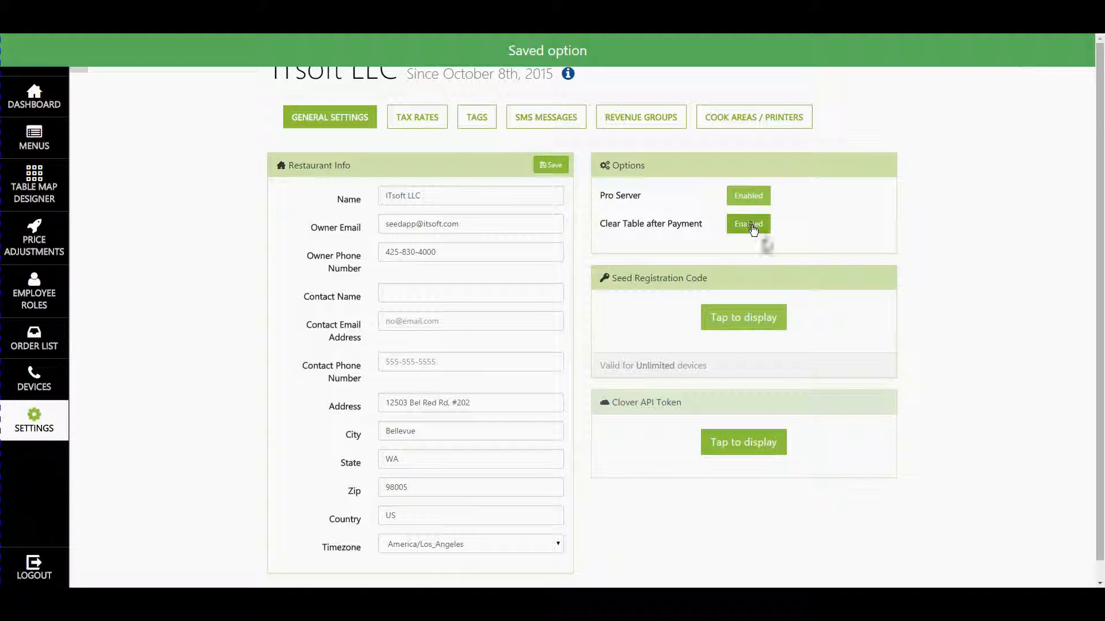
pyautogui.click(758, 225)
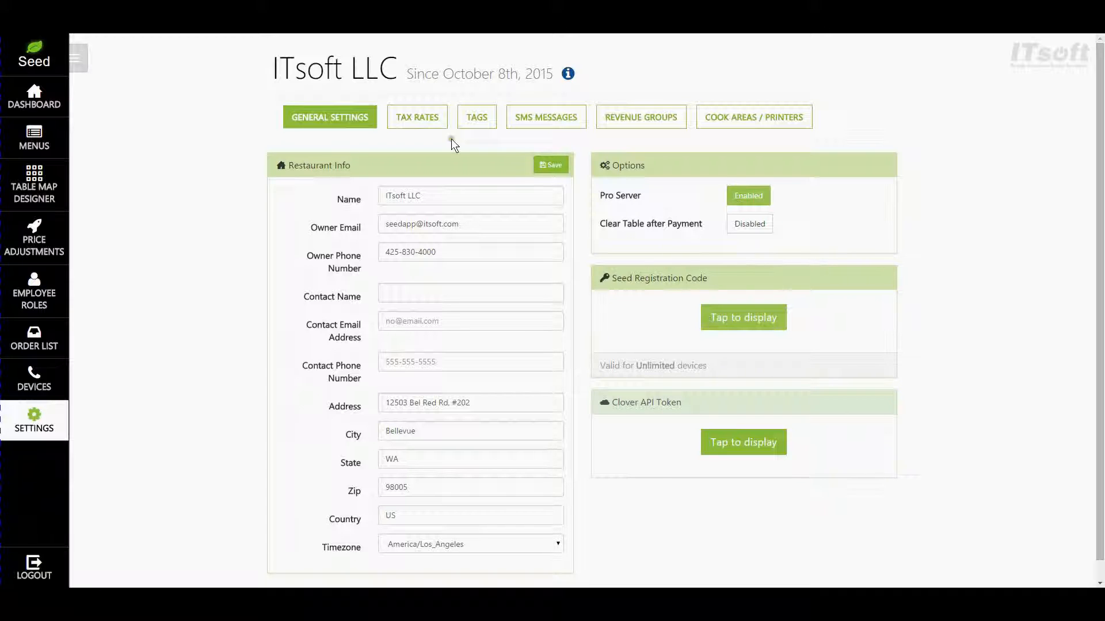
# Create a new tax rate of type Beer Tax at 11.00% and save it
pyautogui.click(431, 126)
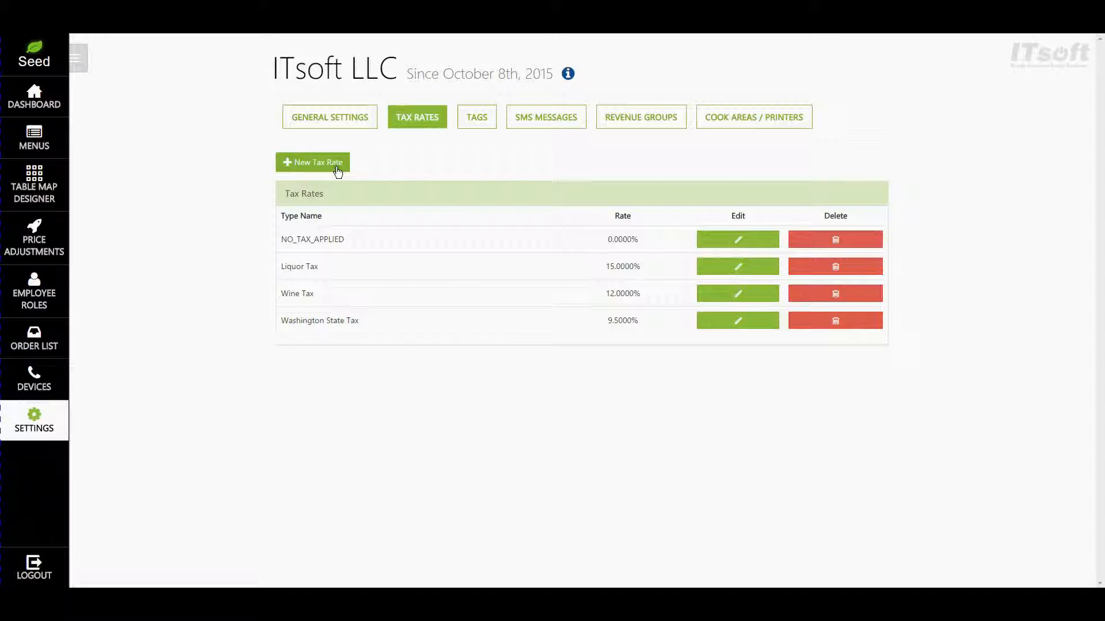
pyautogui.click(318, 164)
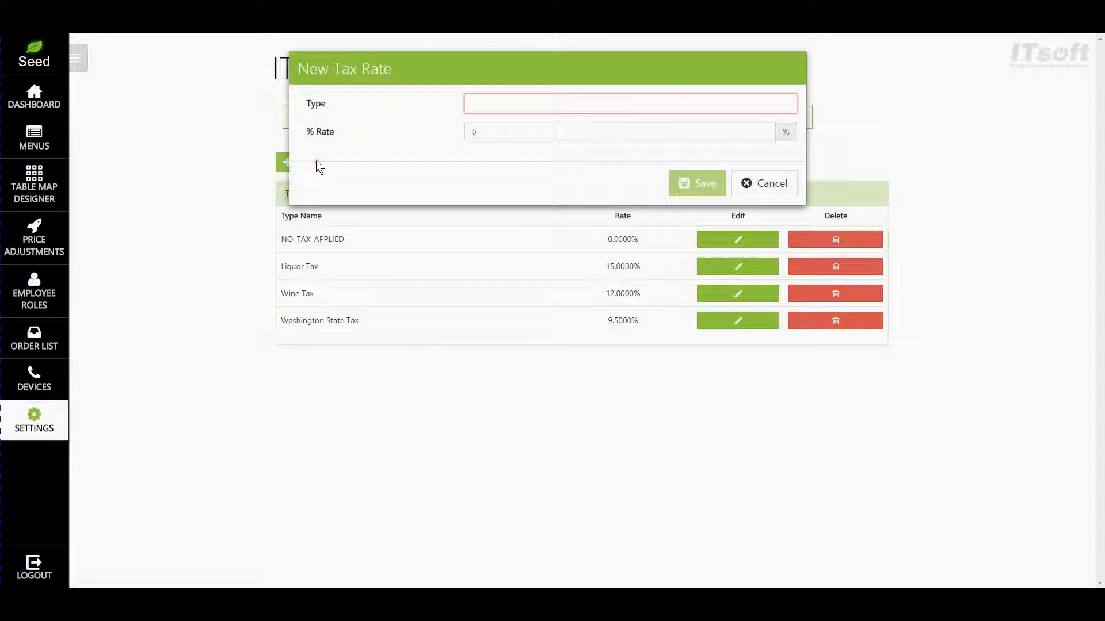
pyautogui.click(518, 106)
pyautogui.write('Beer Tax')
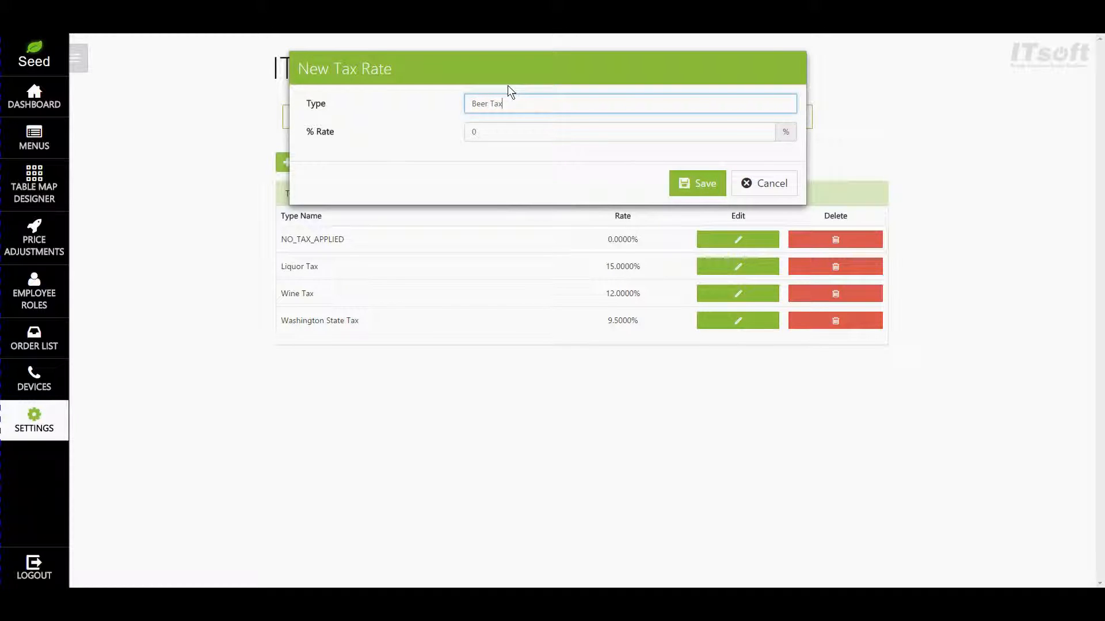
pyautogui.press('Tab')
pyautogui.write('11')
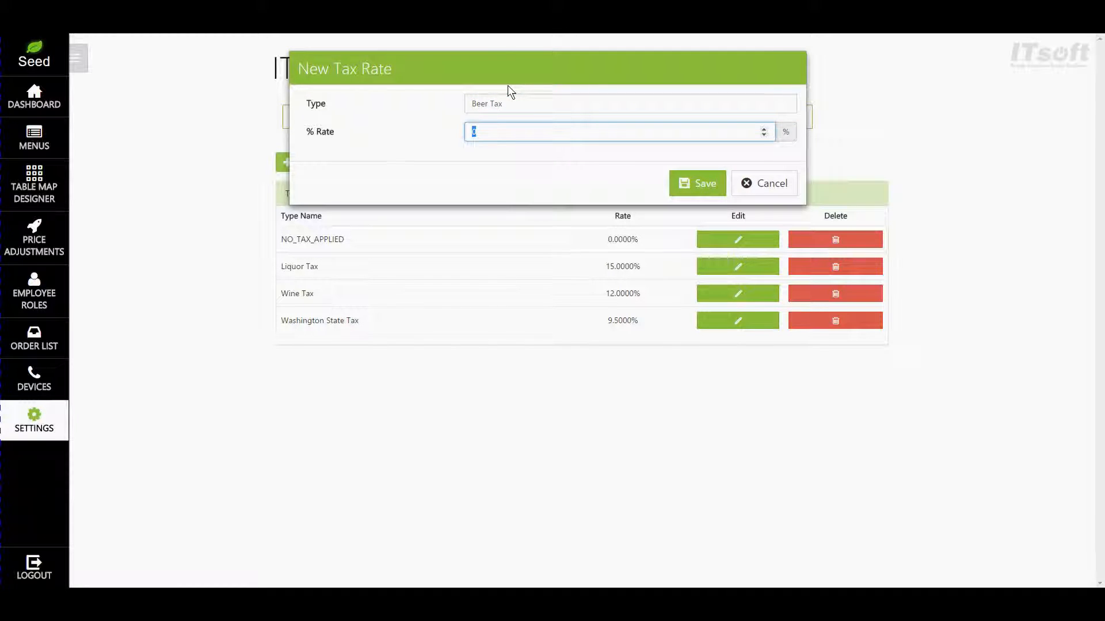
pyautogui.write('.00')
pyautogui.click(714, 185)
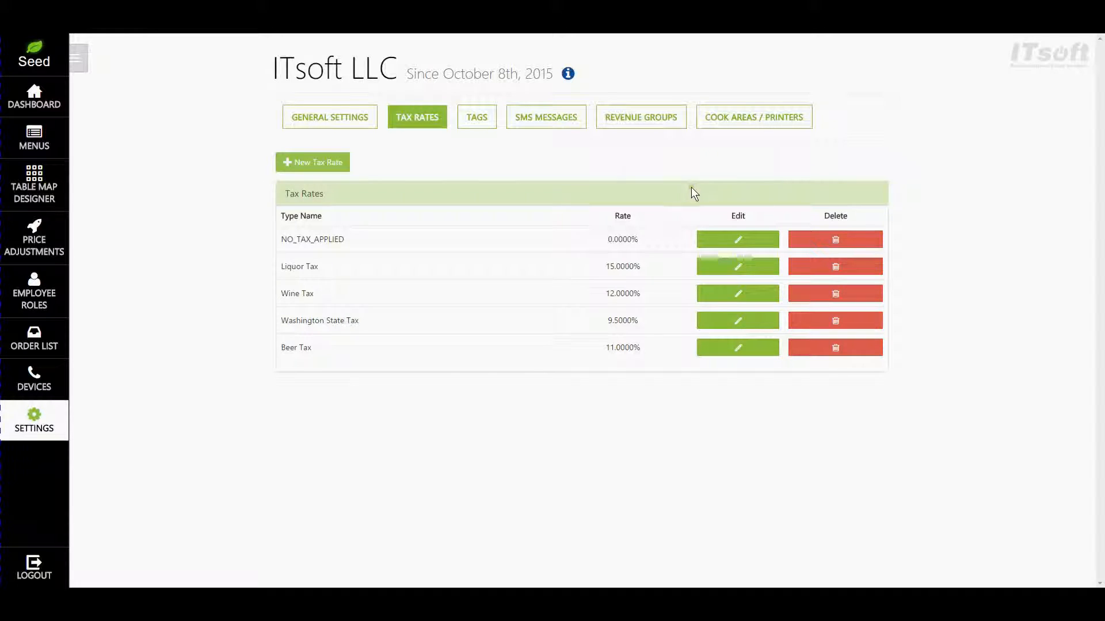
# Create a new tag named Gluten Free in the restaurant's tag settings
pyautogui.click(473, 122)
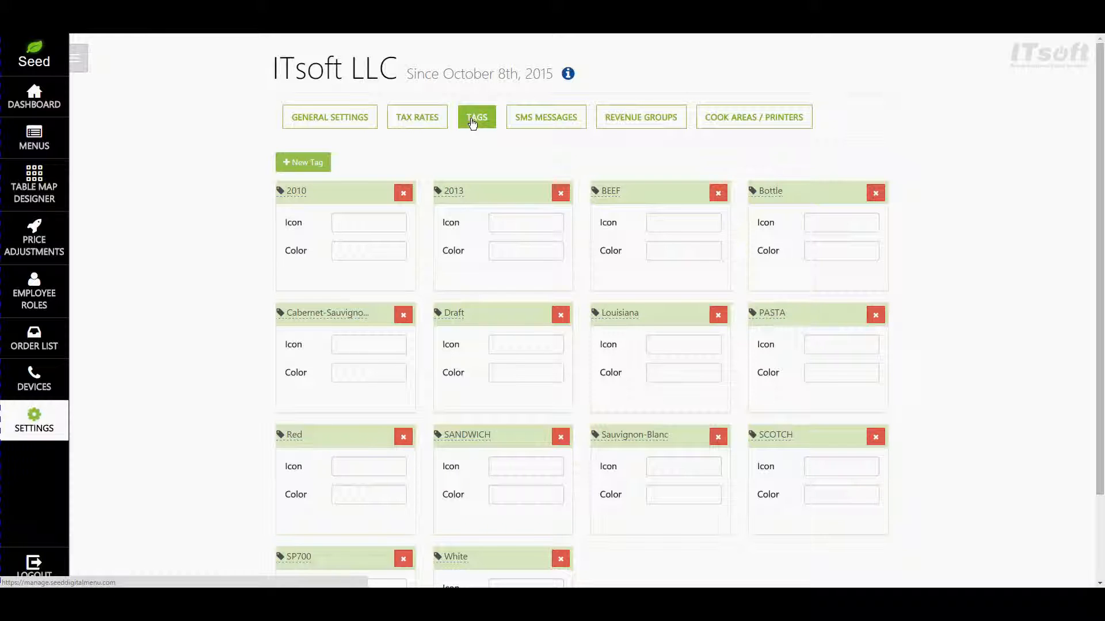
pyautogui.scroll(-1, 488, 146)
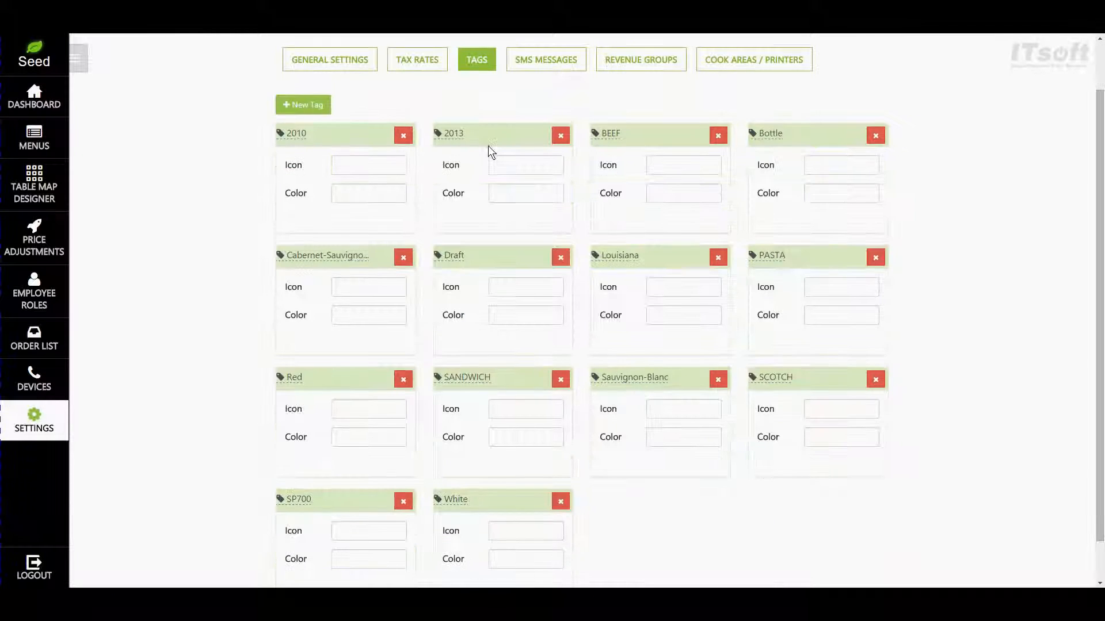
pyautogui.scroll(1, 488, 146)
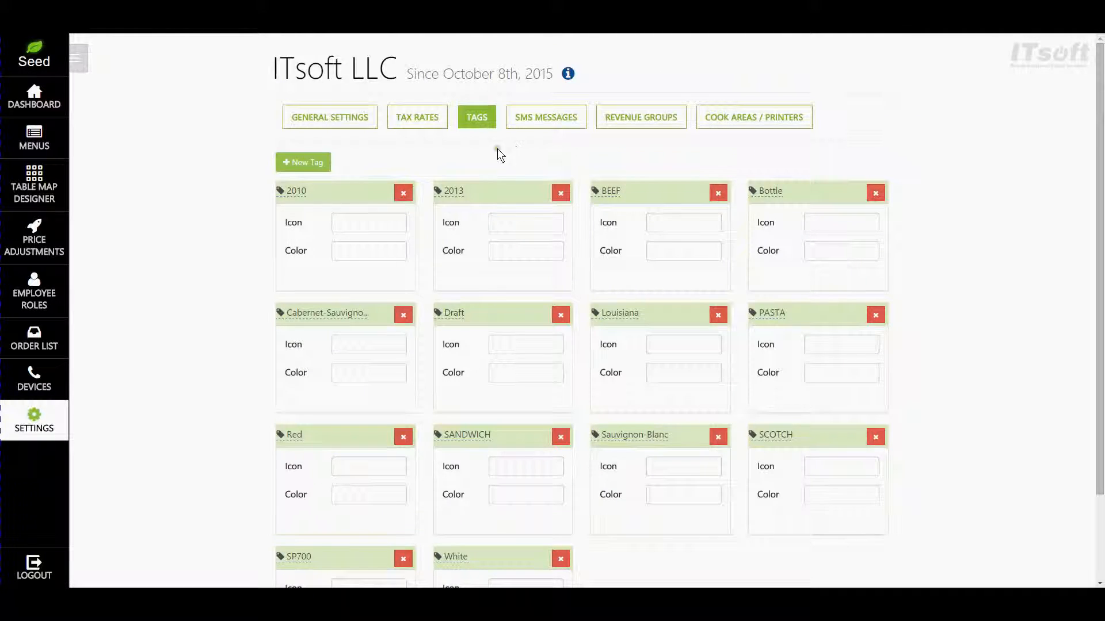
pyautogui.click(317, 164)
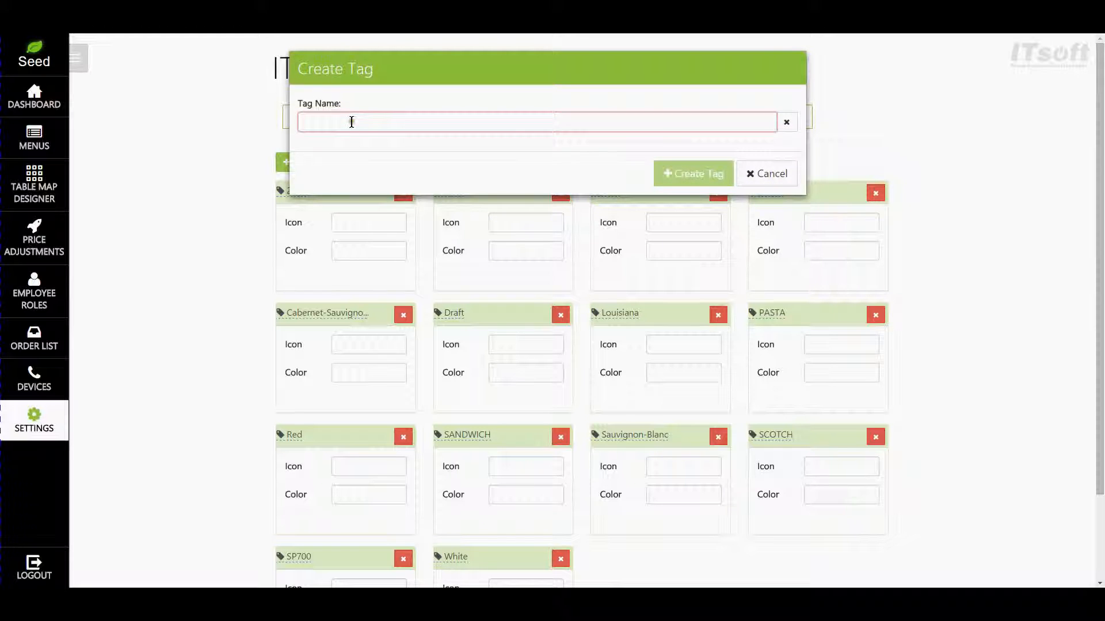
pyautogui.write('G')
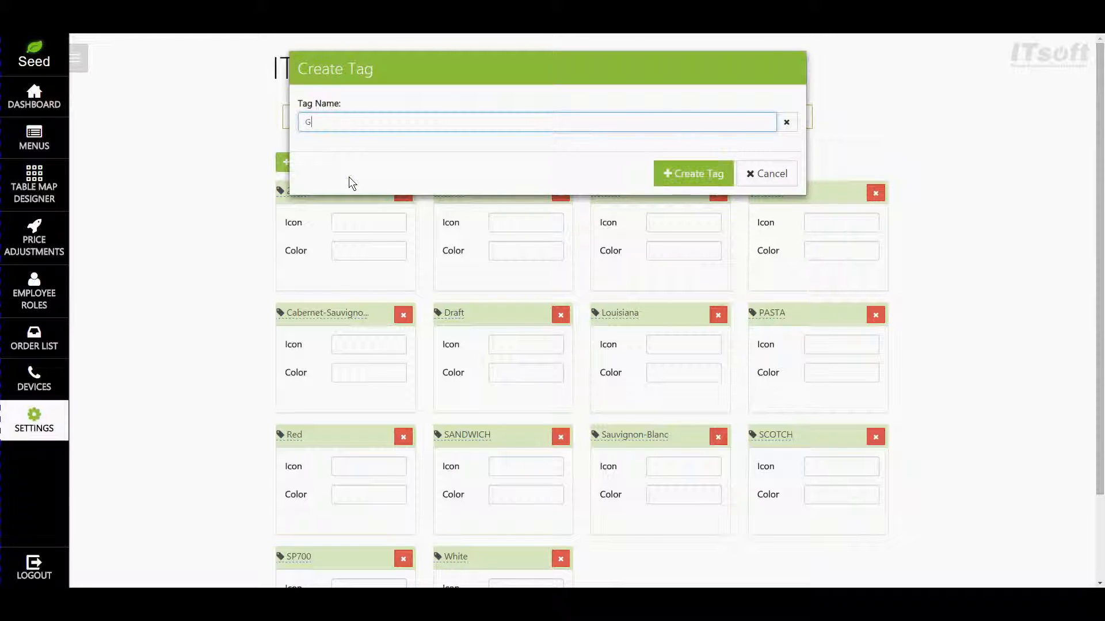
pyautogui.write('luten Free')
pyautogui.click(712, 185)
# Give the Gluten Free tag the Gluten Free icon and the Cobalt color
pyautogui.scroll(-3, 751, 325)
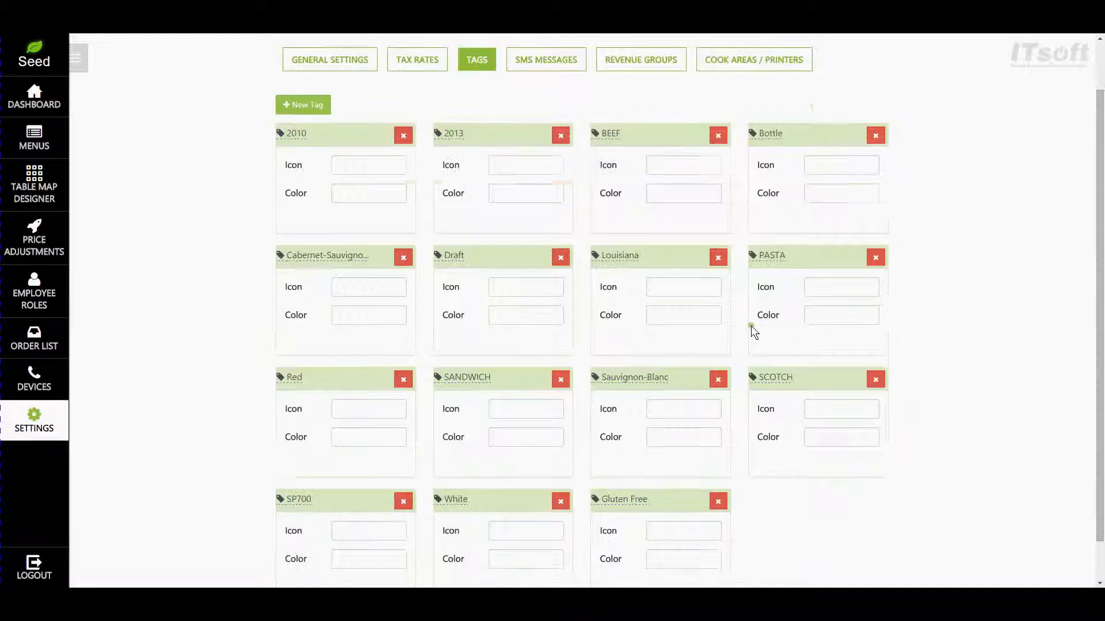
pyautogui.click(693, 485)
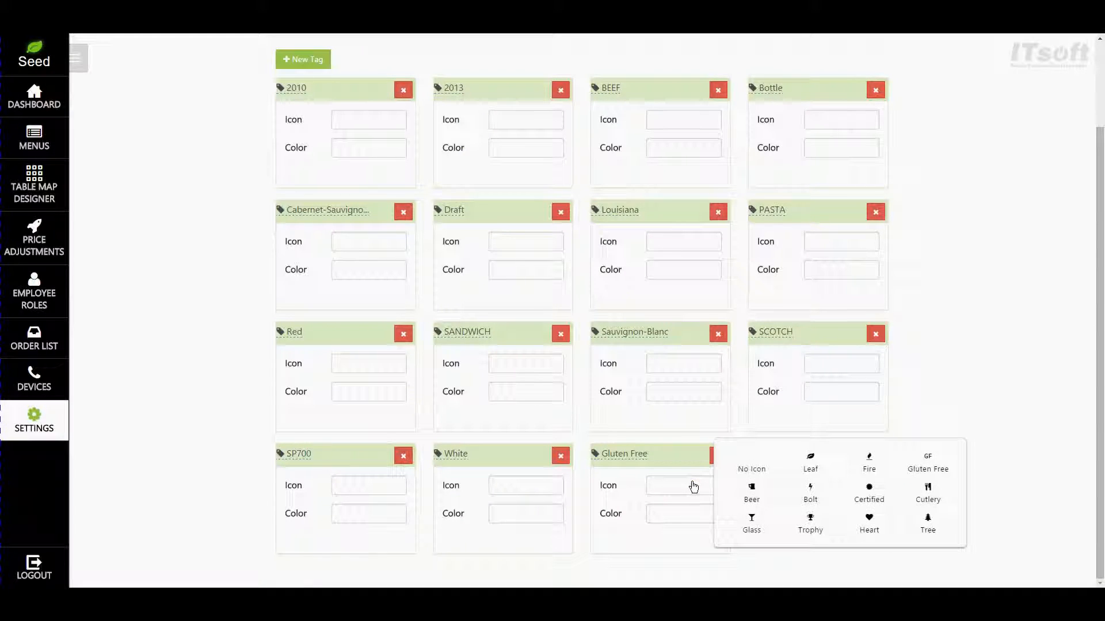
pyautogui.click(928, 465)
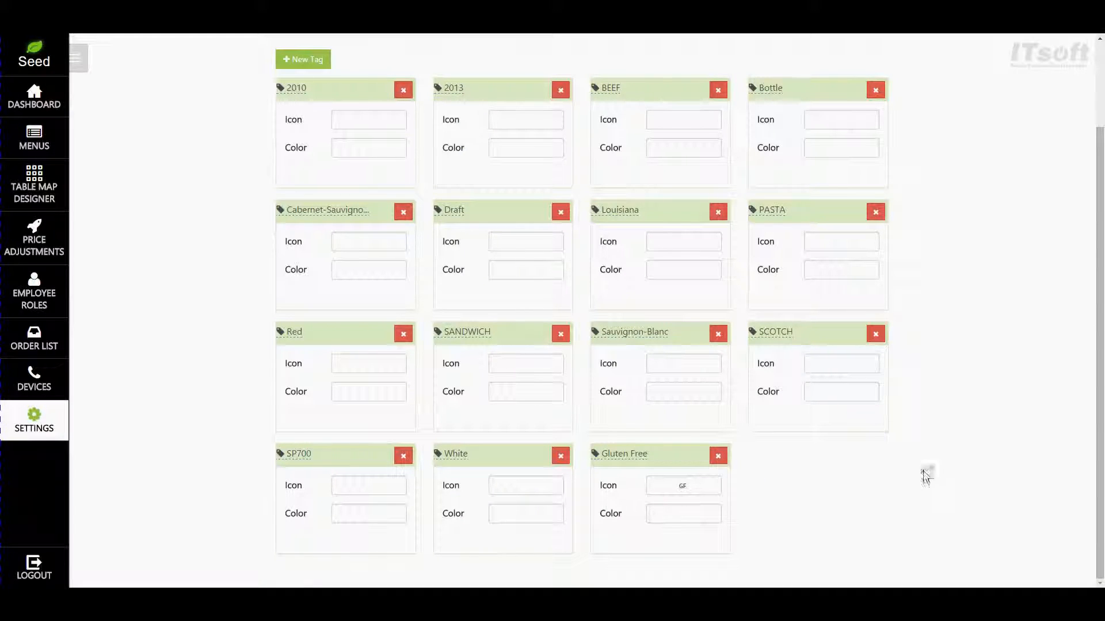
pyautogui.click(685, 514)
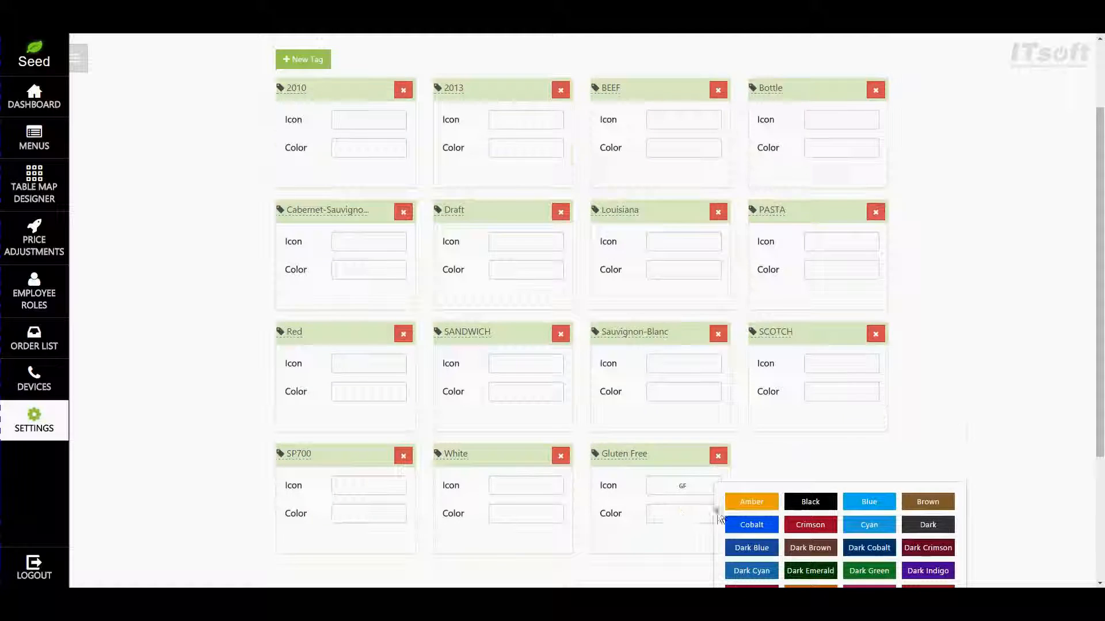
pyautogui.scroll(-1, 717, 516)
pyautogui.click(755, 466)
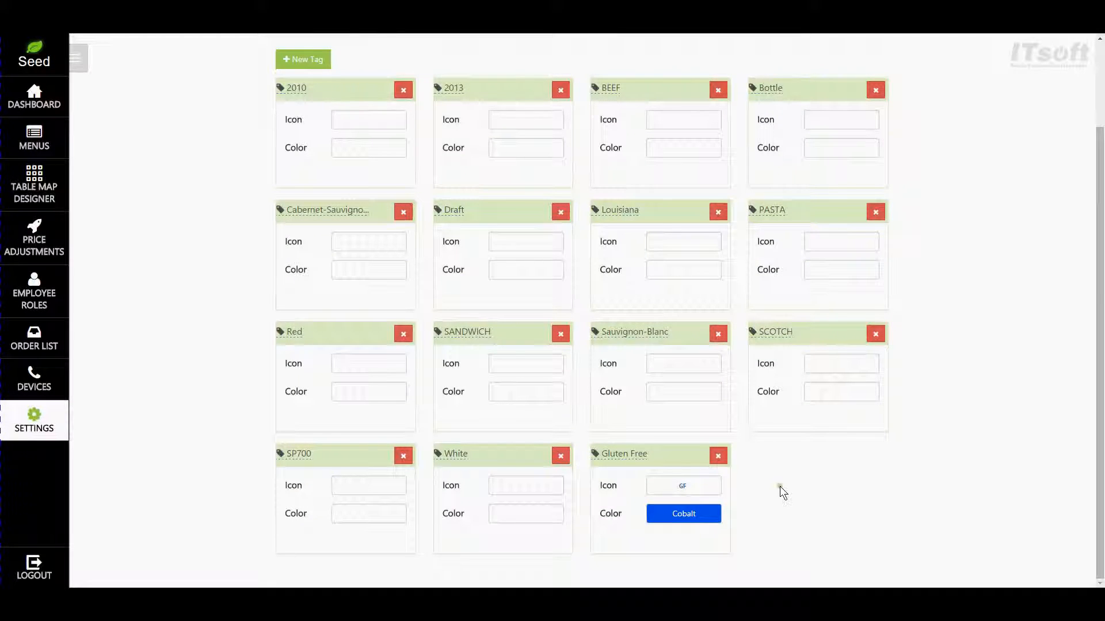
pyautogui.scroll(2, 779, 486)
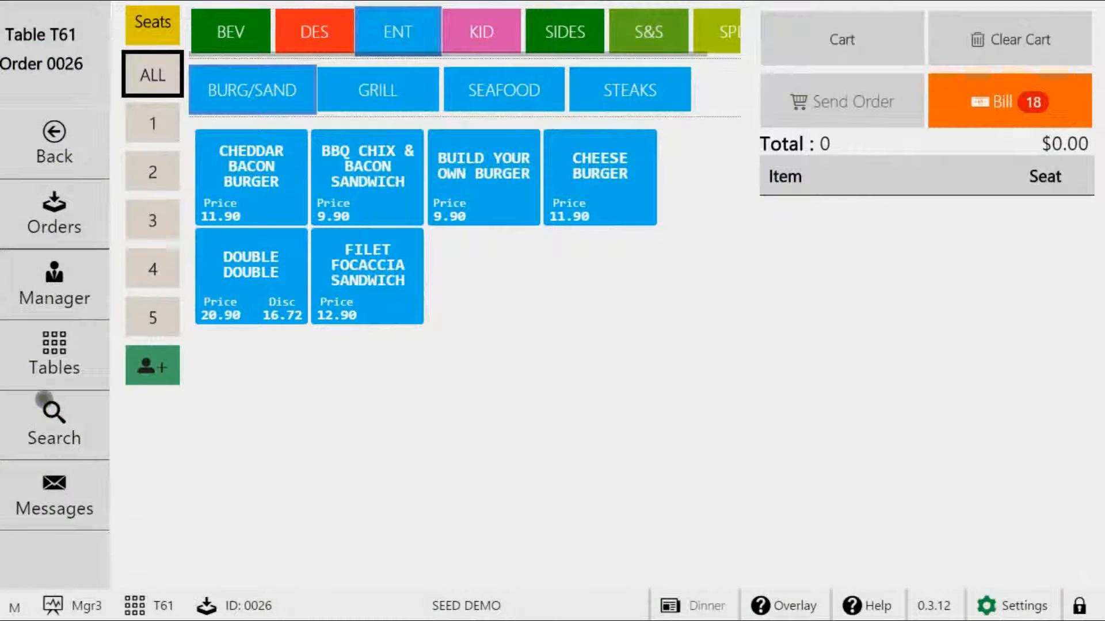
# On the point-of-sale order screen for table T61, search for BEER and choose Budweiser Light
pyautogui.click(57, 421)
pyautogui.click(148, 151)
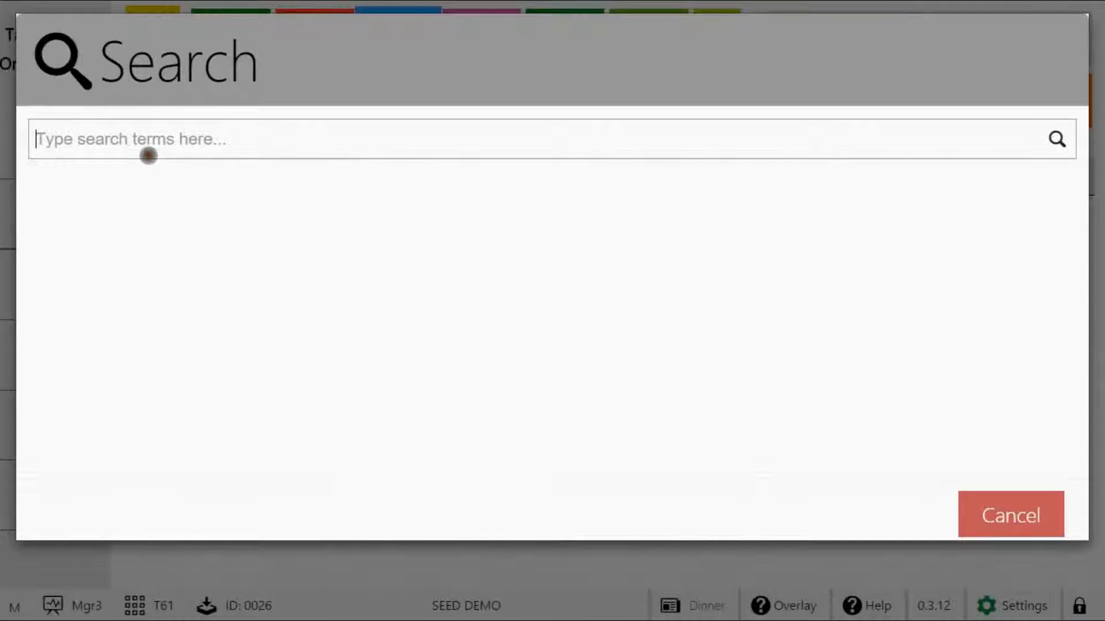
pyautogui.write('BEER')
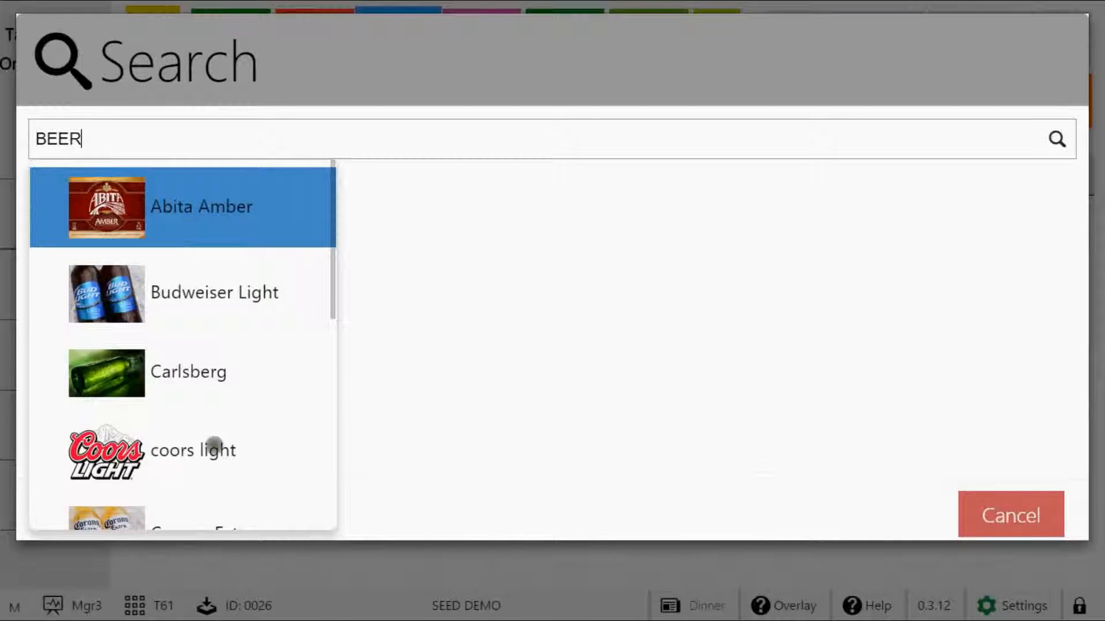
pyautogui.click(205, 295)
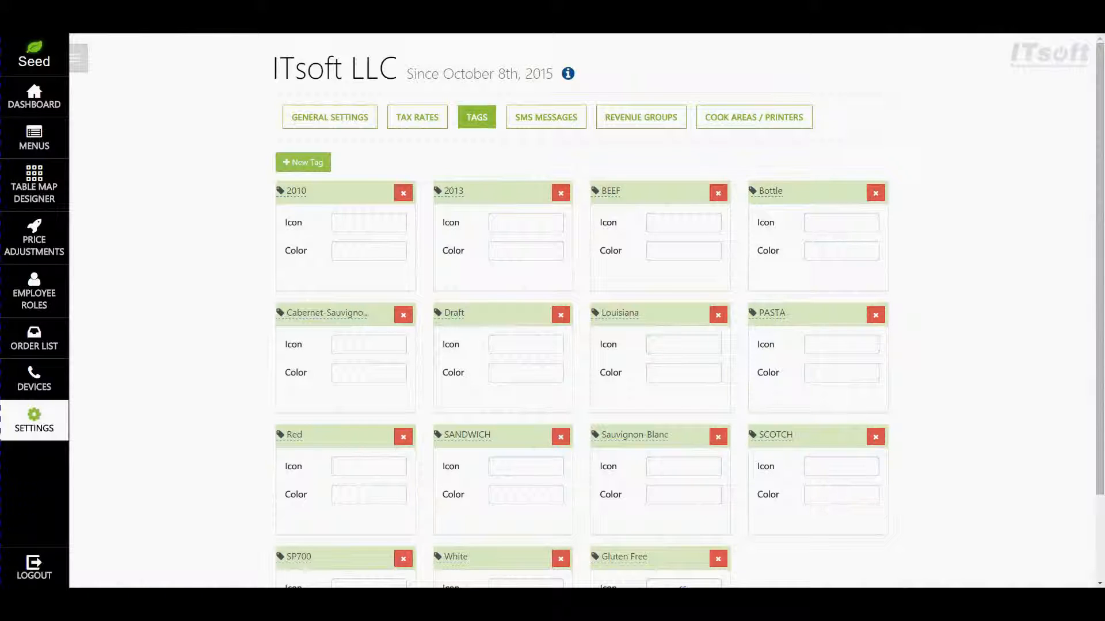
# Save the Wait List SMS message as "Good news! Your table at ITsoft LLC is ready!"
pyautogui.click(555, 130)
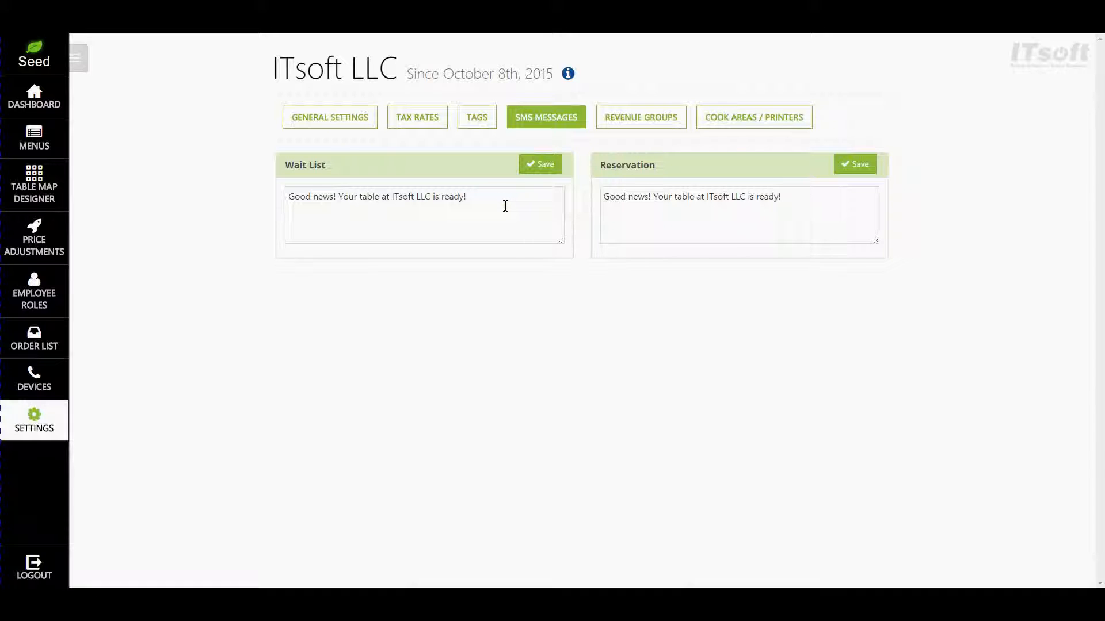
pyautogui.moveTo(505, 206); pyautogui.dragTo(270, 214)
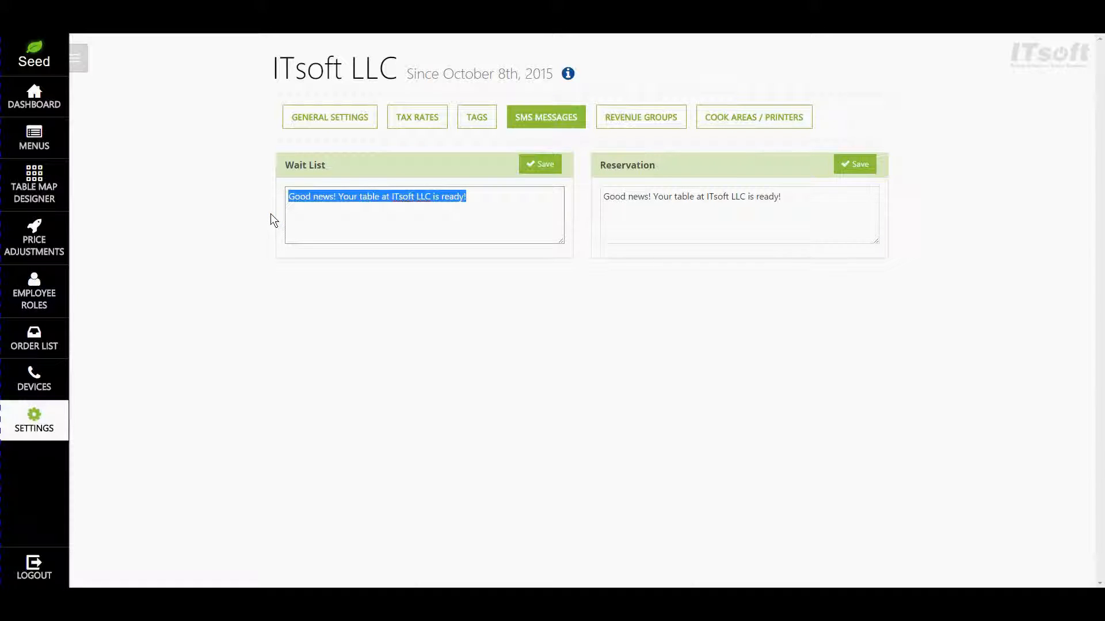
pyautogui.click(544, 165)
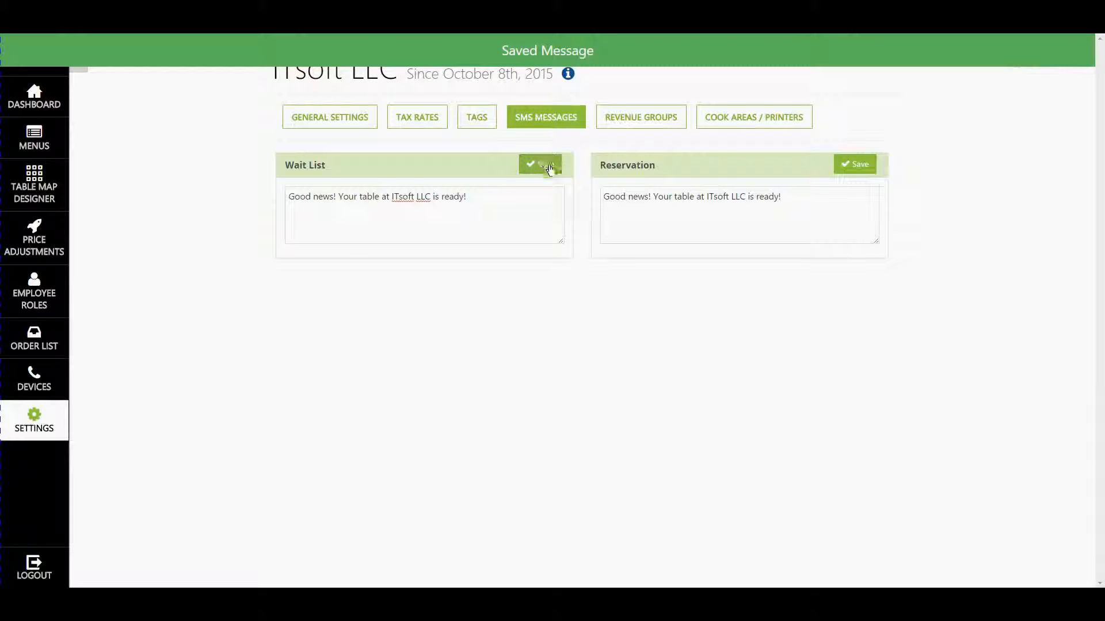
# Create a new revenue group named bar
pyautogui.click(659, 122)
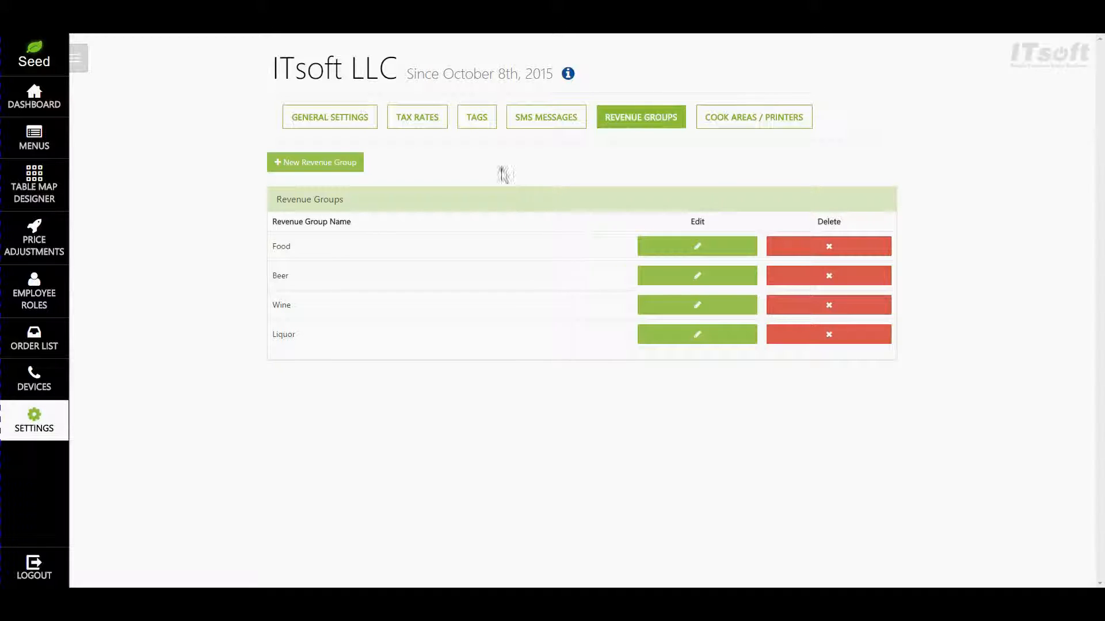
pyautogui.click(305, 163)
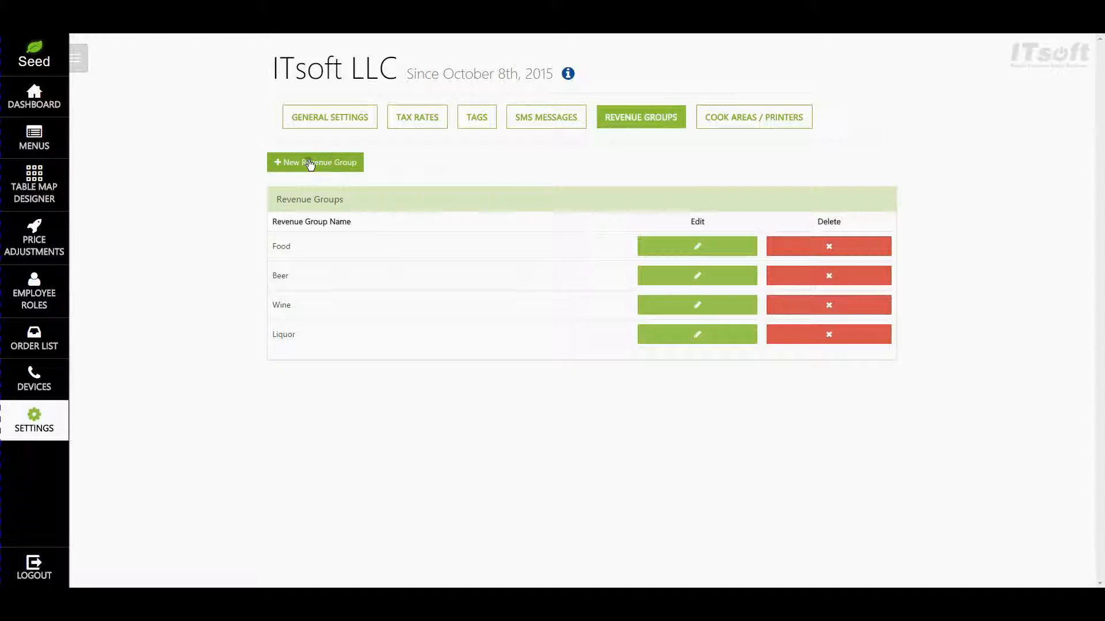
pyautogui.click(335, 127)
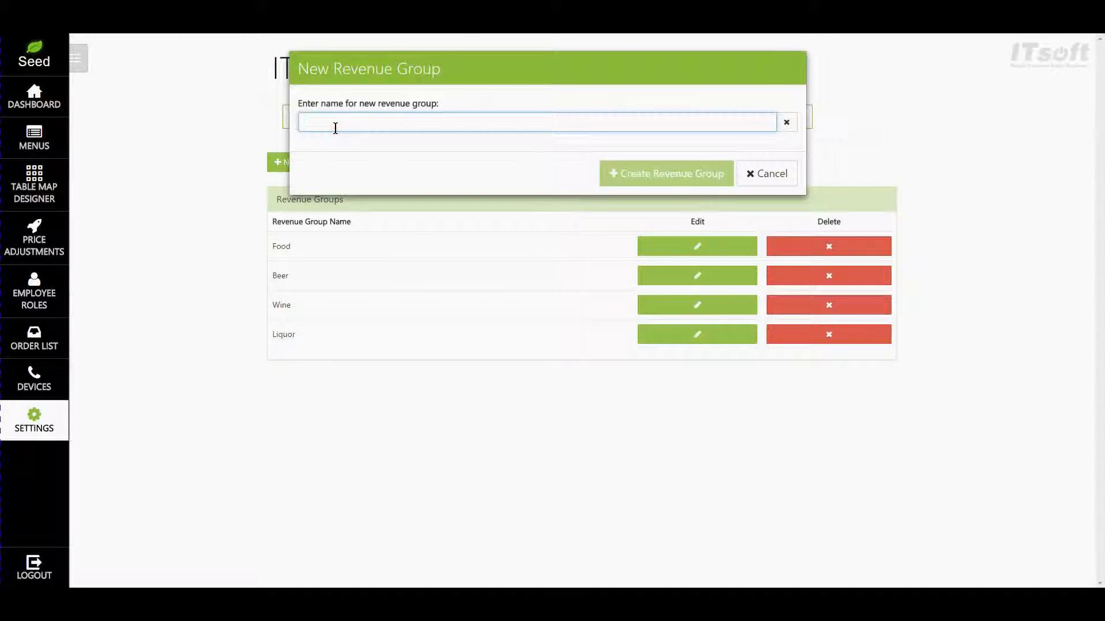
pyautogui.write('bar')
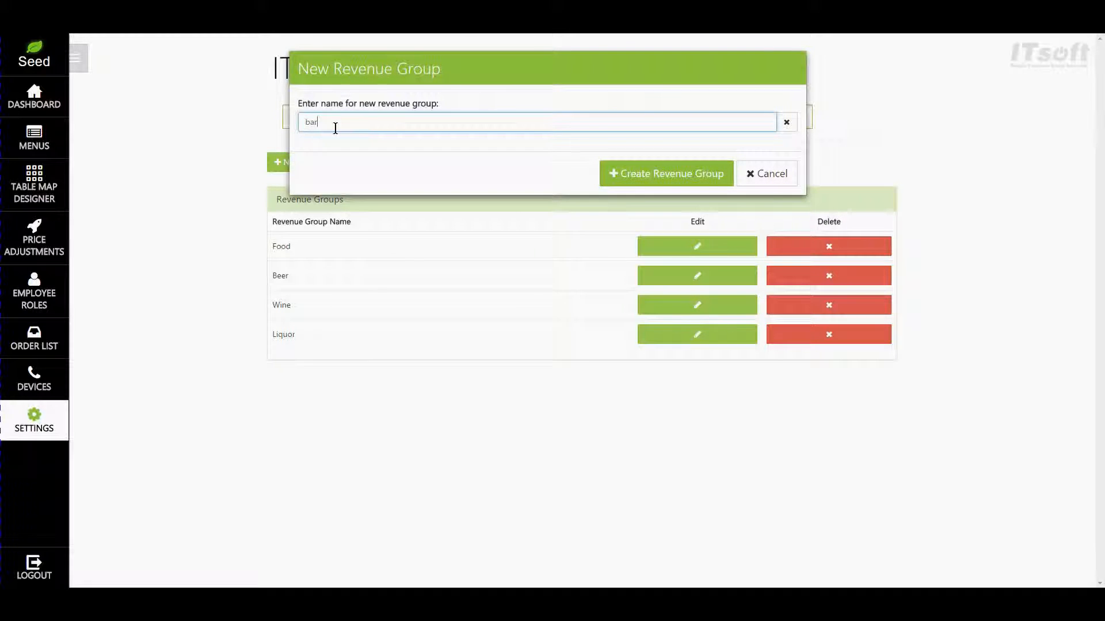
pyautogui.click(660, 176)
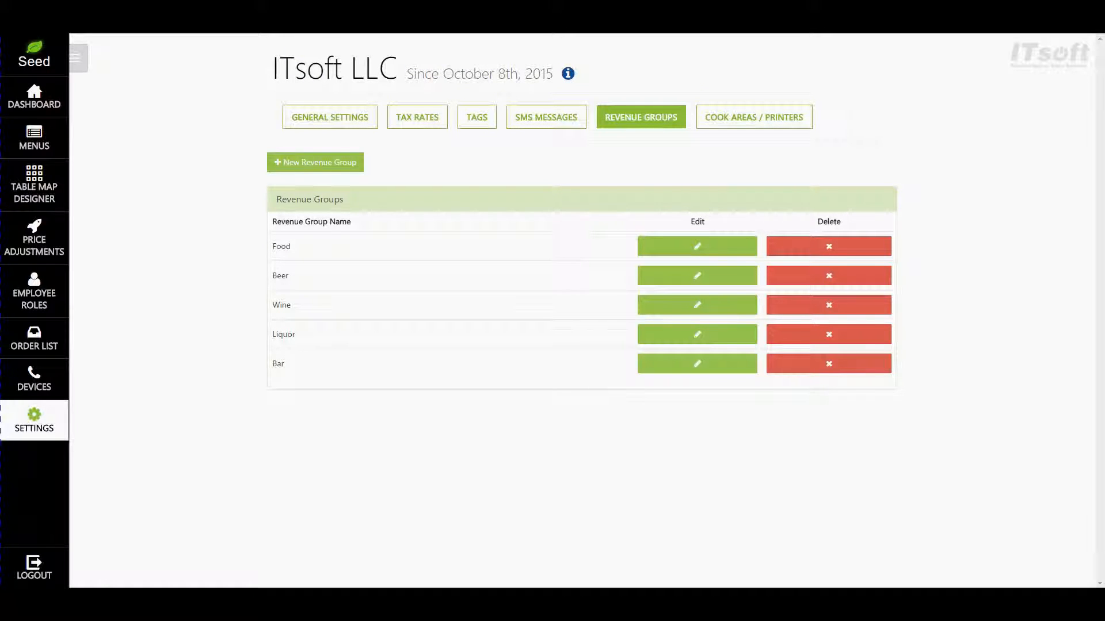
# Rename the Bar revenue group to Bar Food
pyautogui.click(693, 369)
pyautogui.click(408, 127)
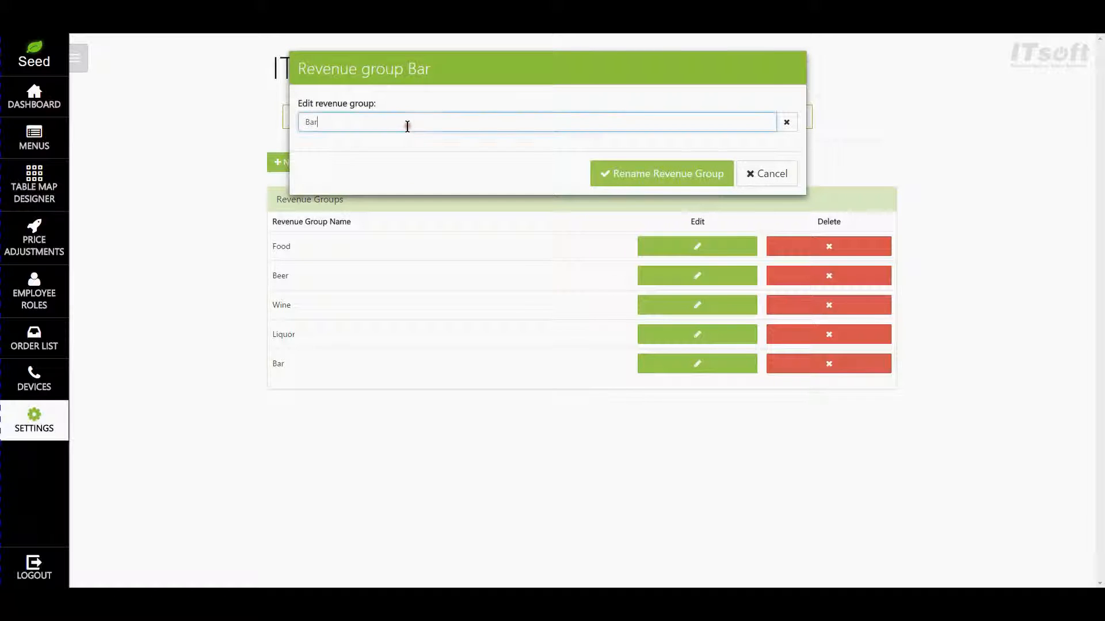
pyautogui.write('Food')
pyautogui.click(643, 174)
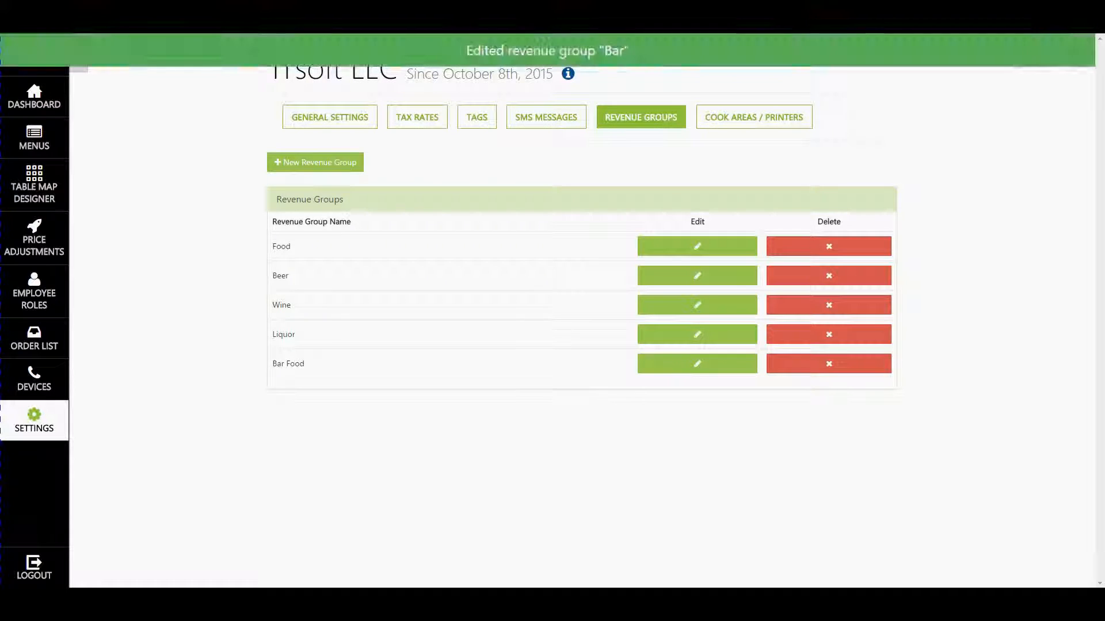